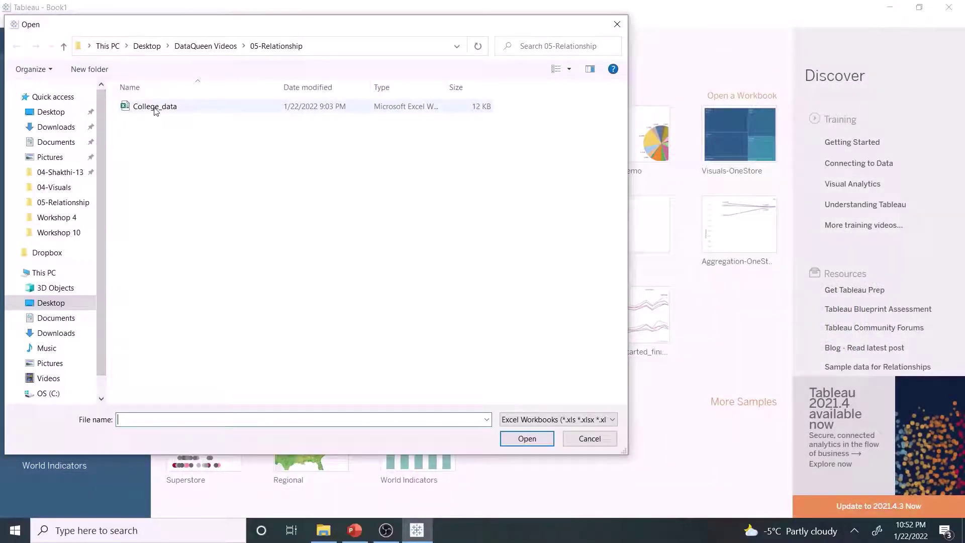
- Open the College_data workbook and place the Survey Student sheet on the canvas
click(155, 107)
click(513, 440)
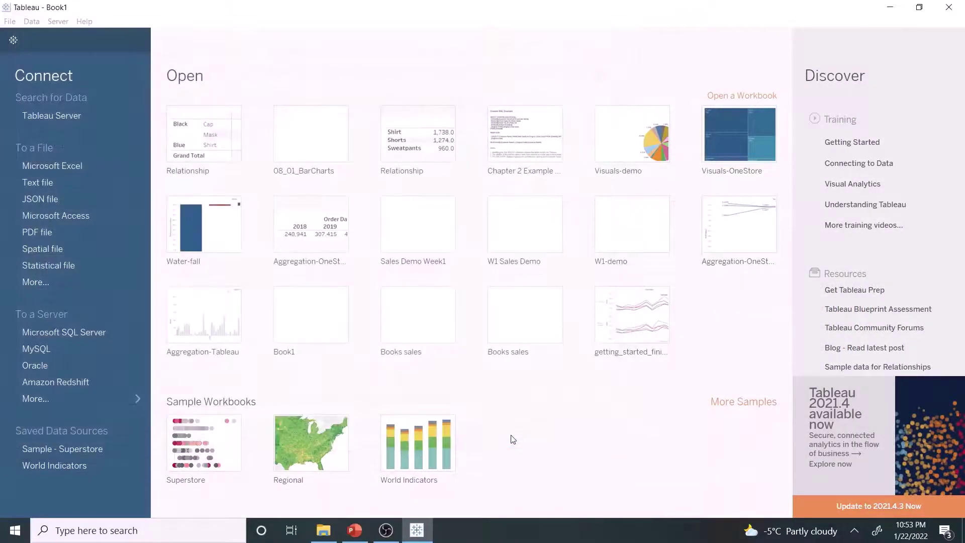
drag(96, 188, 237, 154)
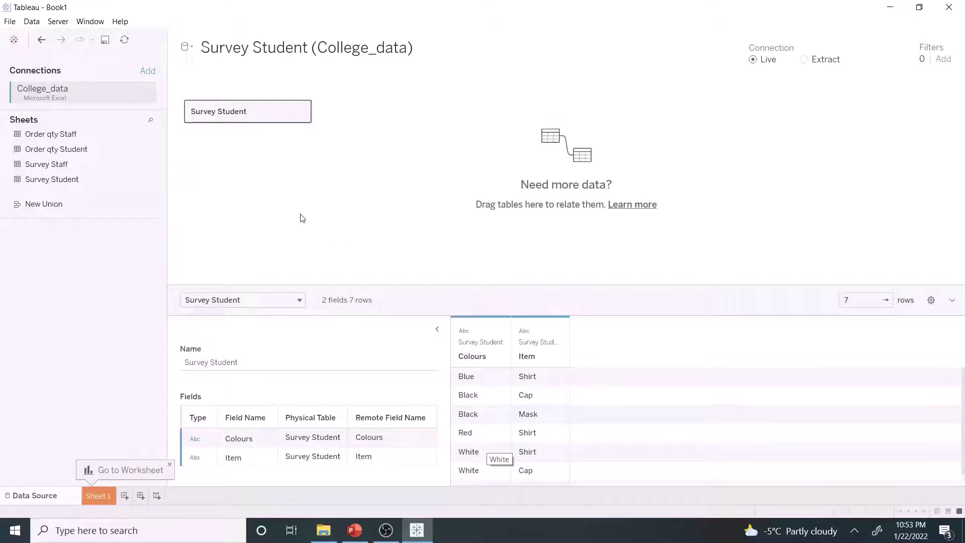
- Add Order qty Student beside Survey Student, linking the two by Item
drag(113, 149, 373, 166)
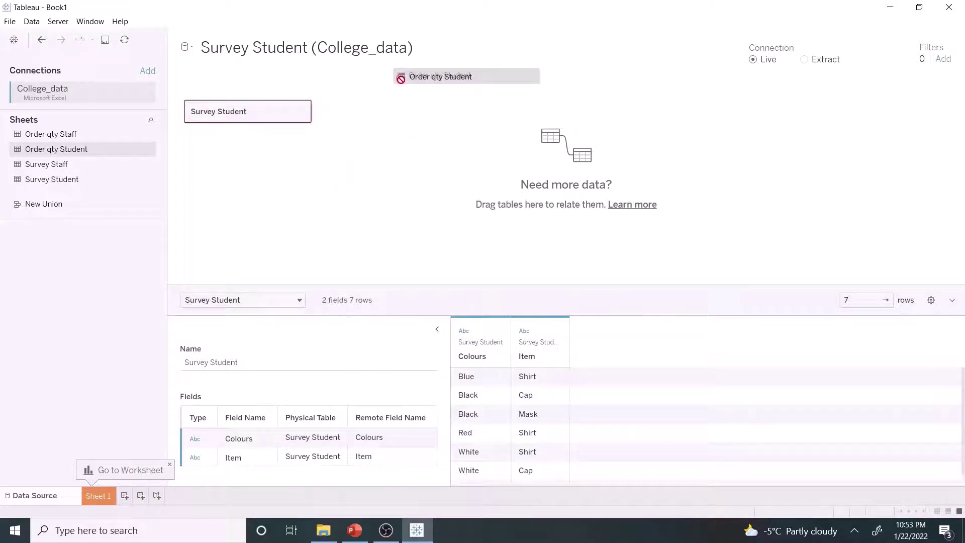
drag(374, 166, 408, 117)
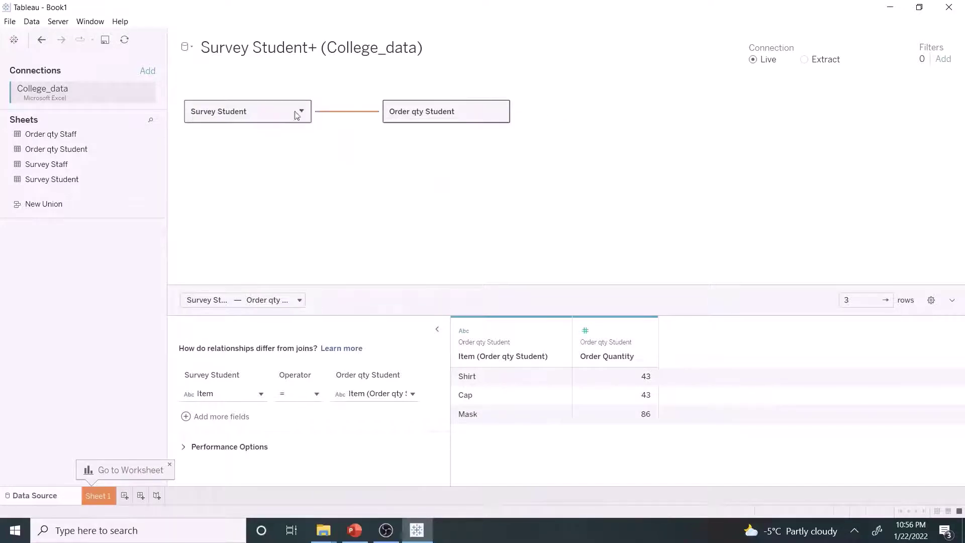
- Join Survey Staff into Survey Student's physical tables on Colours, opening the join settings
double_click(263, 114)
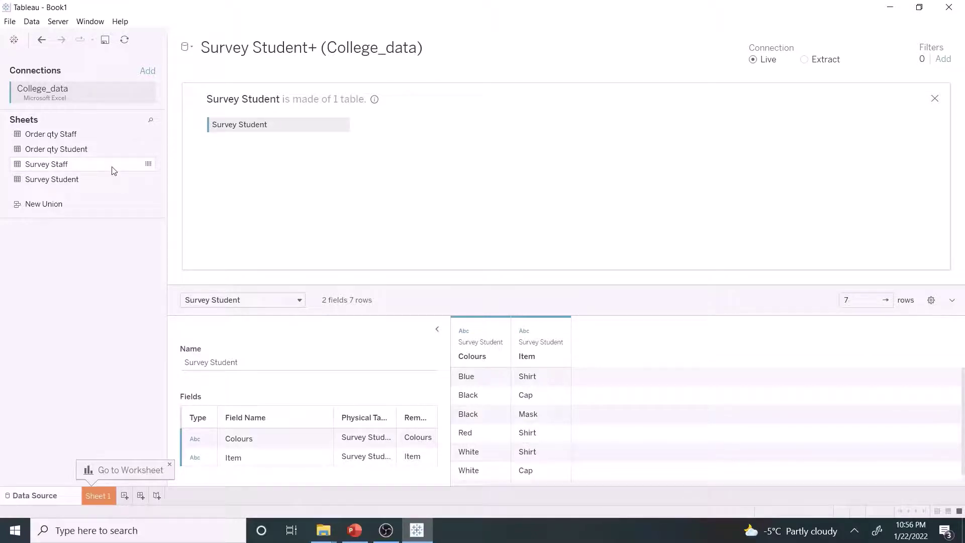
mouse_move(113, 166)
mouse_down()
mouse_move(323, 170)
mouse_move(412, 128)
mouse_up()
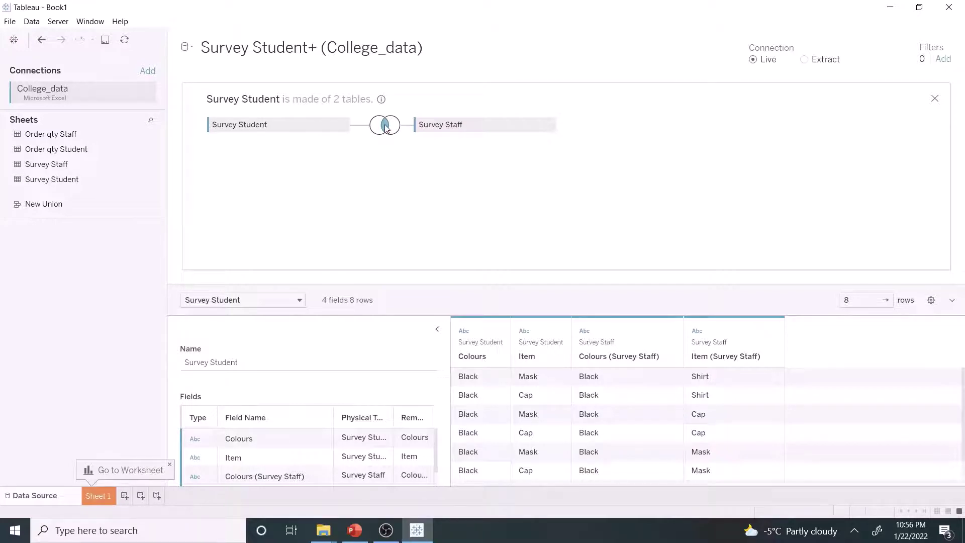
click(386, 128)
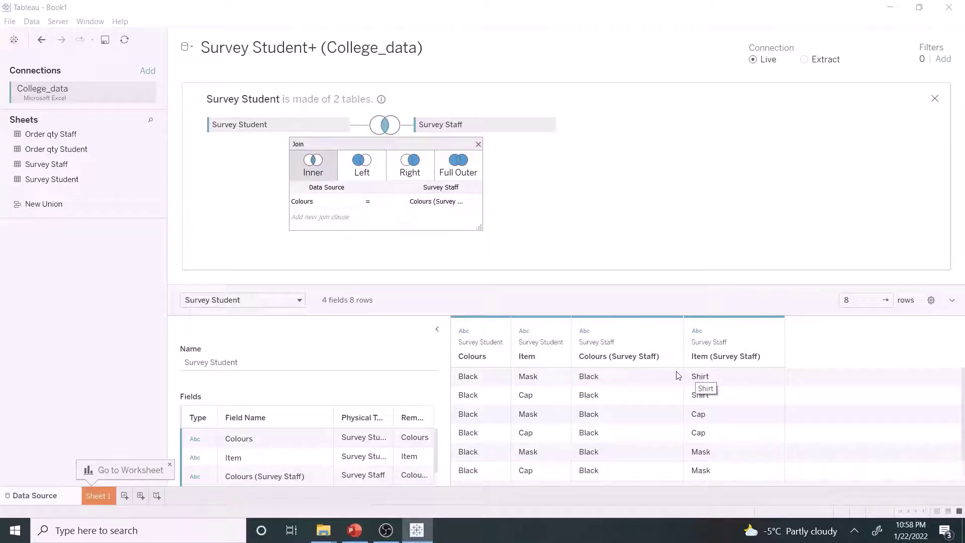
- Add an Item = Item (Survey Staff) join clause, then return to the relationships view
click(355, 218)
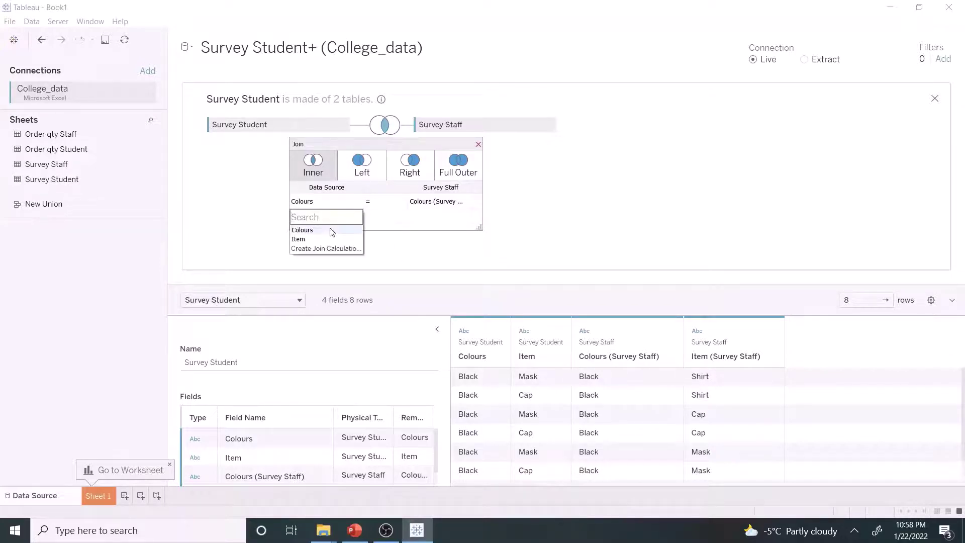
click(320, 240)
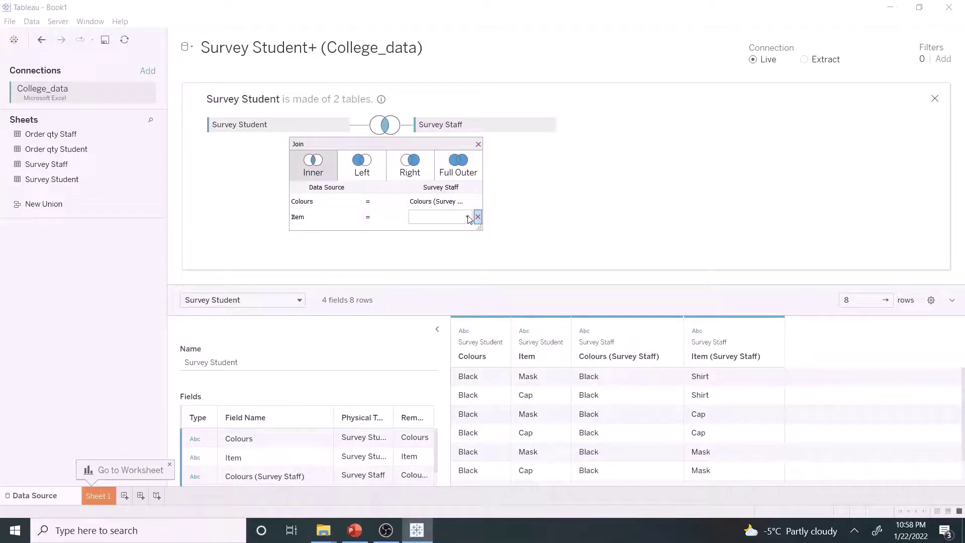
click(468, 217)
click(439, 240)
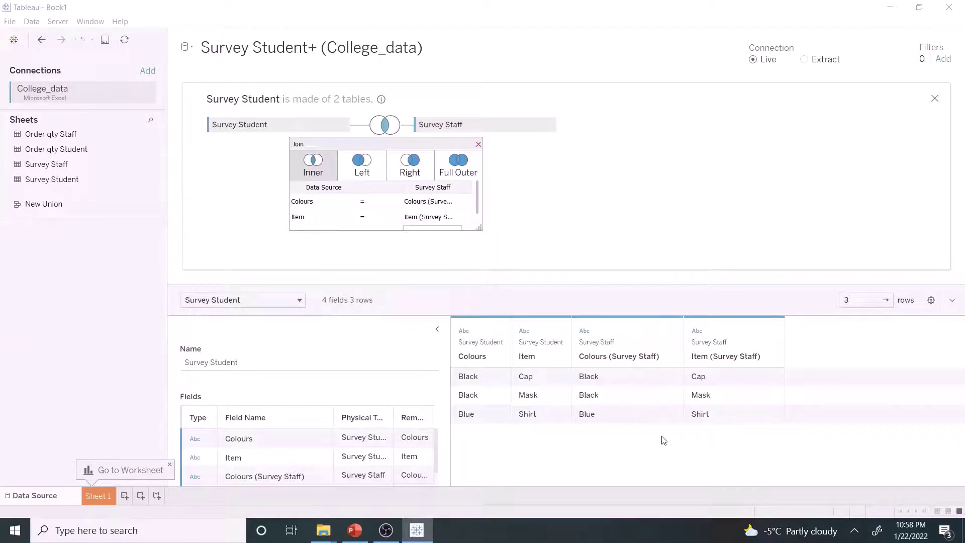
click(935, 100)
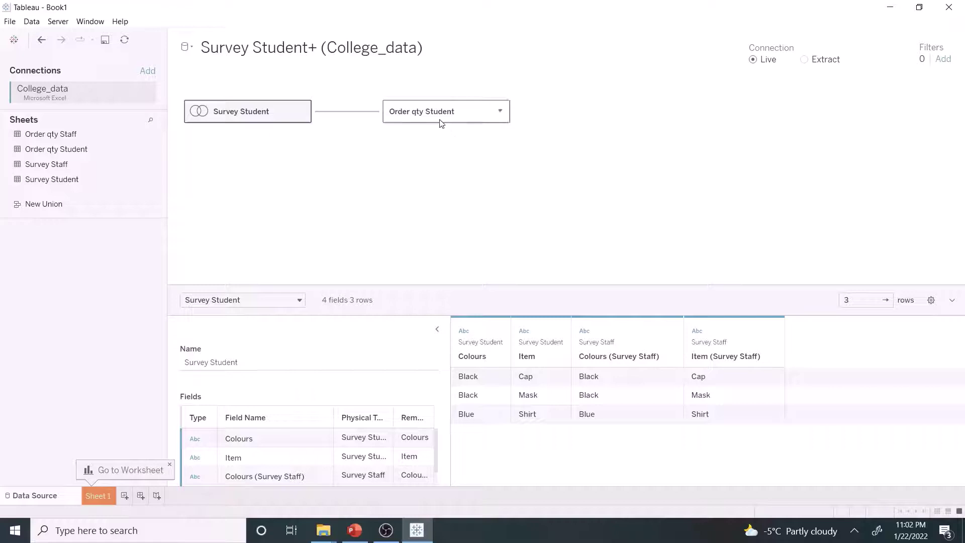
mouse_move(437, 112)
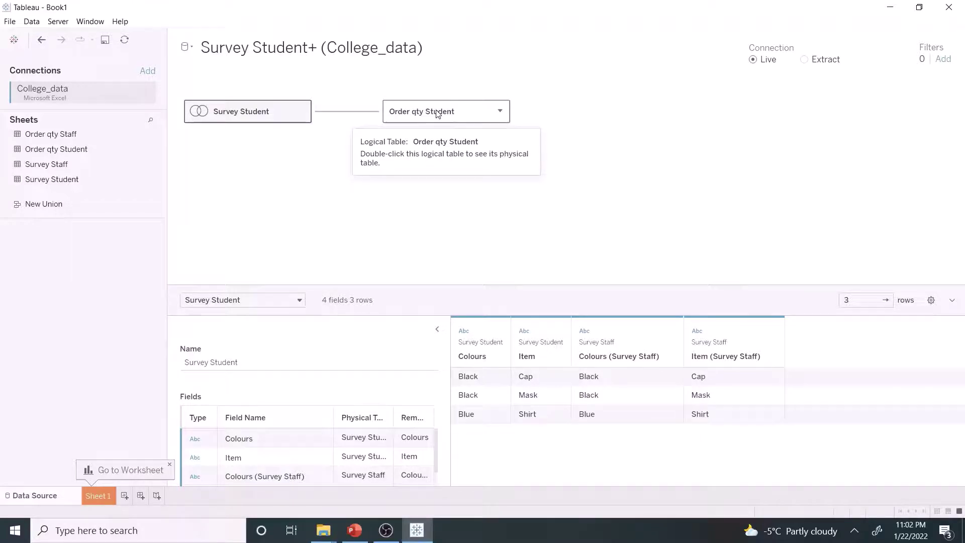
- Union the Order qty Staff sheet into Order qty Student, then return to relationships
double_click(436, 113)
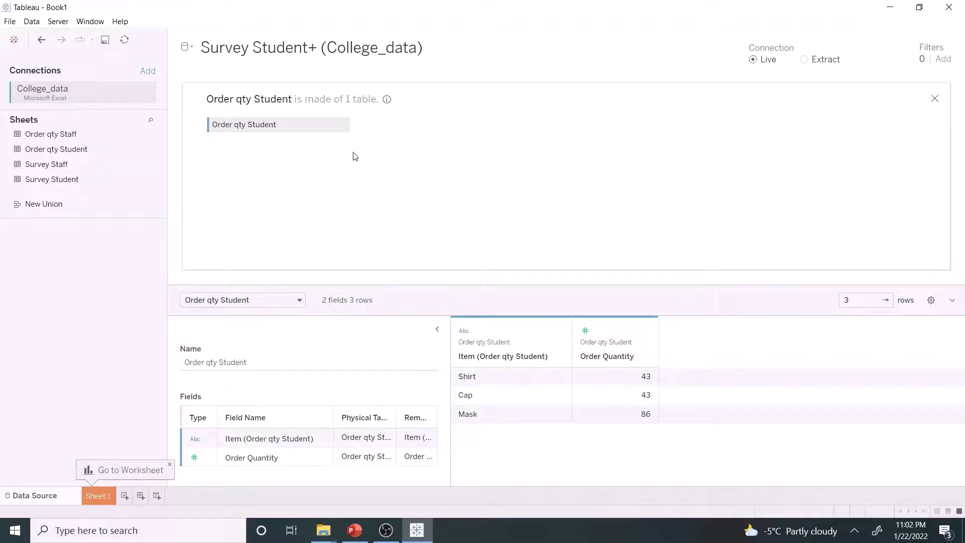
click(117, 142)
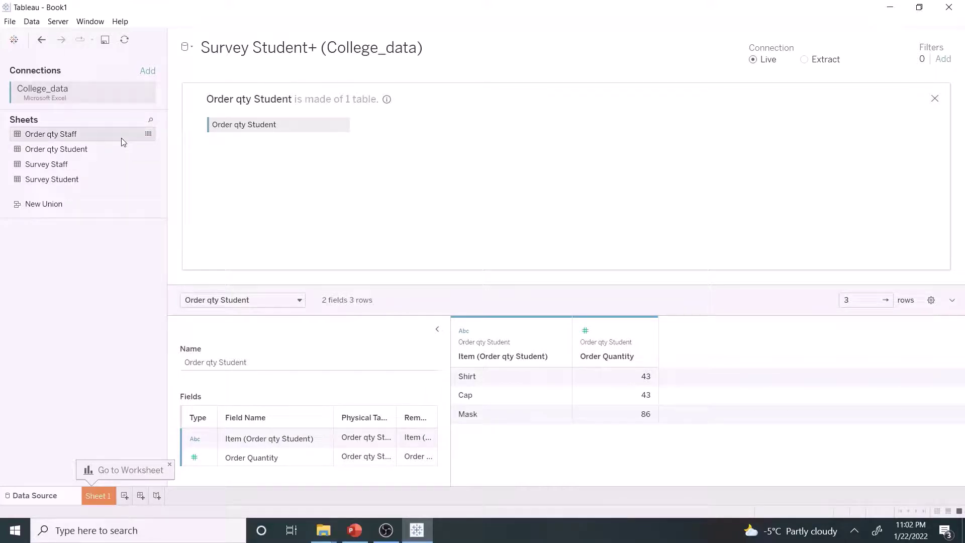
mouse_move(117, 142)
mouse_down()
mouse_move(264, 157)
mouse_move(263, 143)
mouse_up()
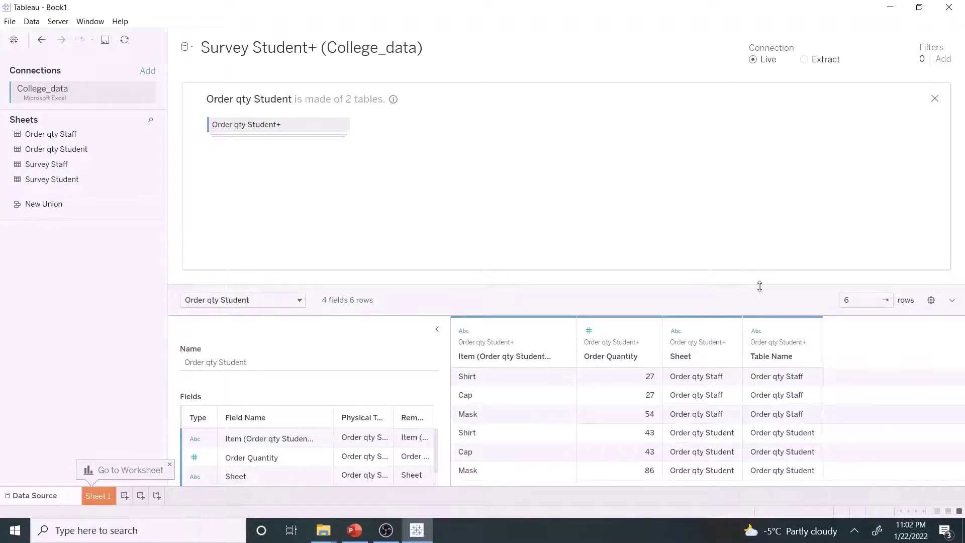
click(935, 99)
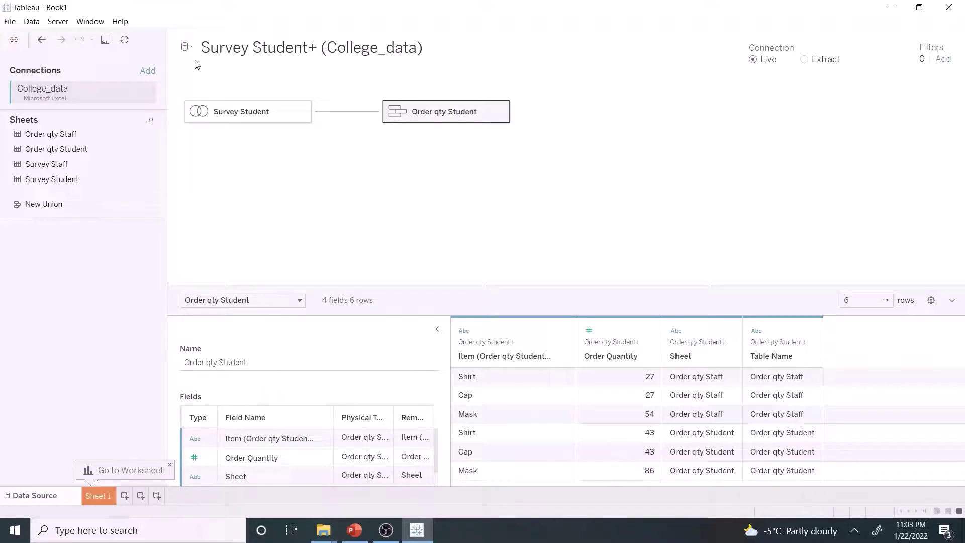
- Connect a new text-file data source to Supplier_data, showing Item and Price($)
click(189, 48)
click(204, 77)
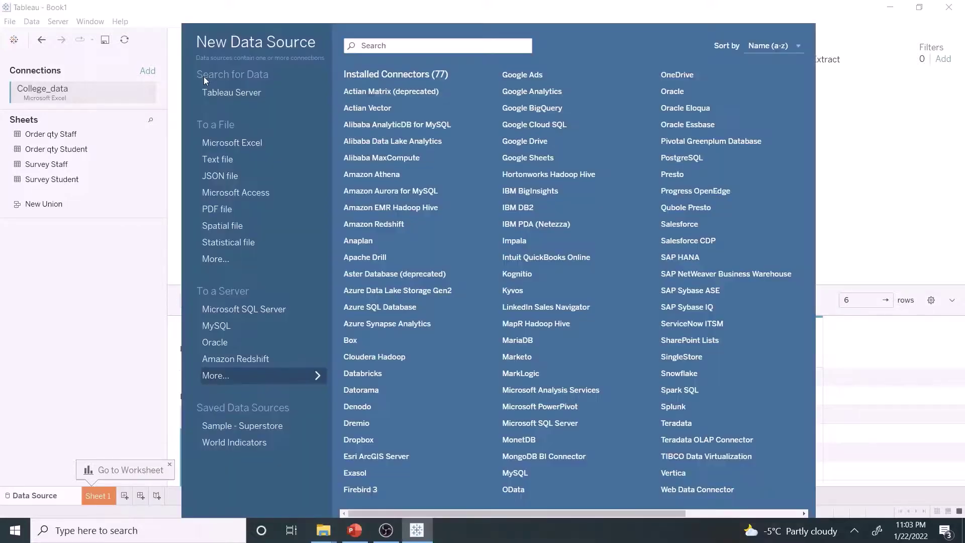
click(243, 160)
click(167, 103)
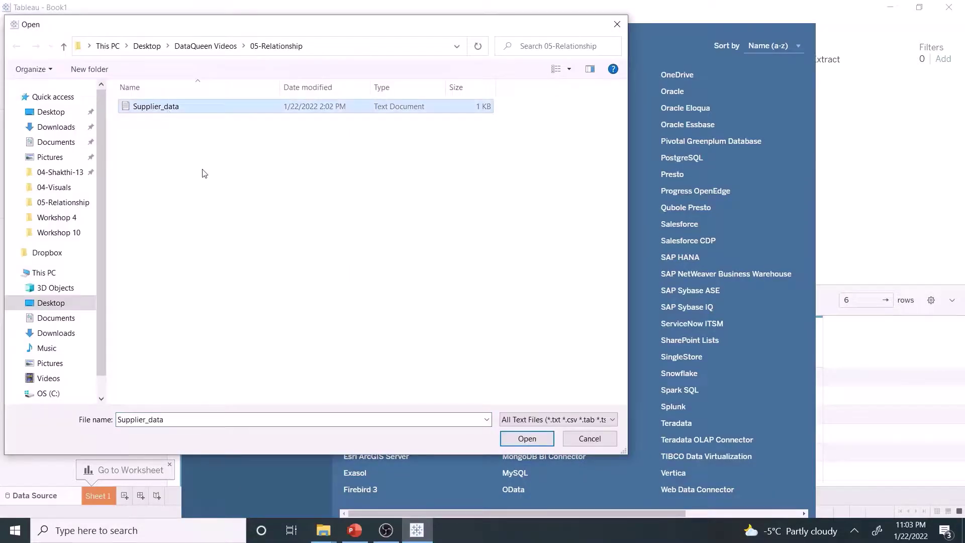
click(523, 438)
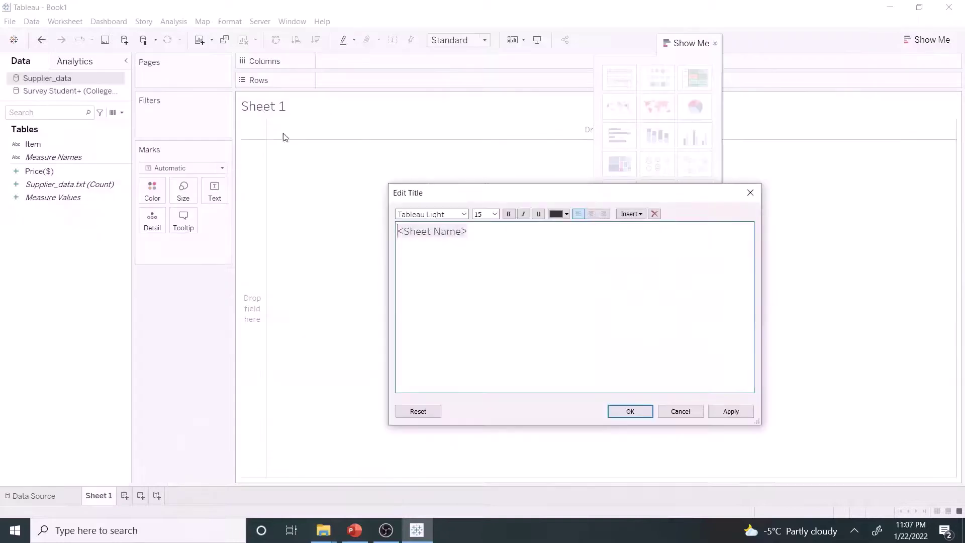
- Title Sheet 1 'Hackathon Event - Complimentary Items' in bold and select Survey Student+ fields
key(ctrl+a)
text(Ha)
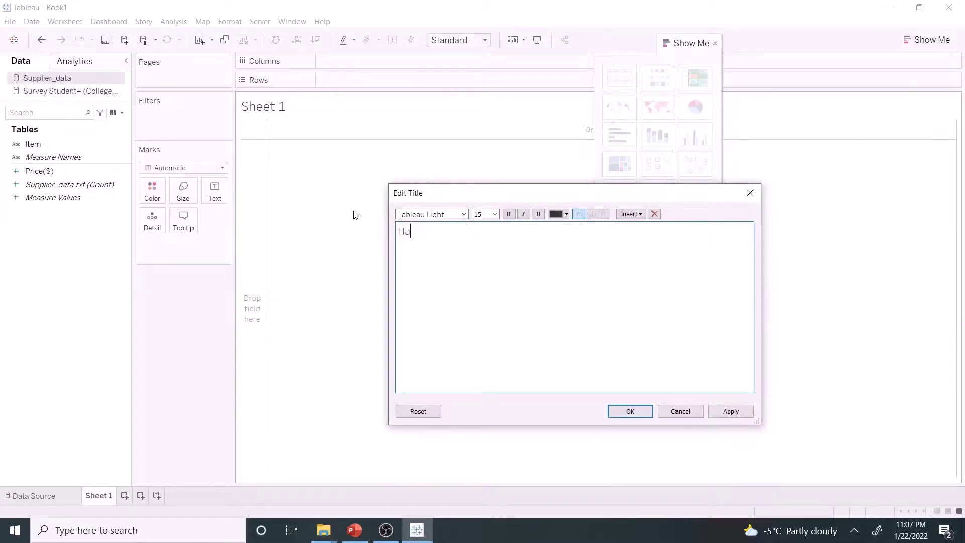
text(ckathon Event - Complim)
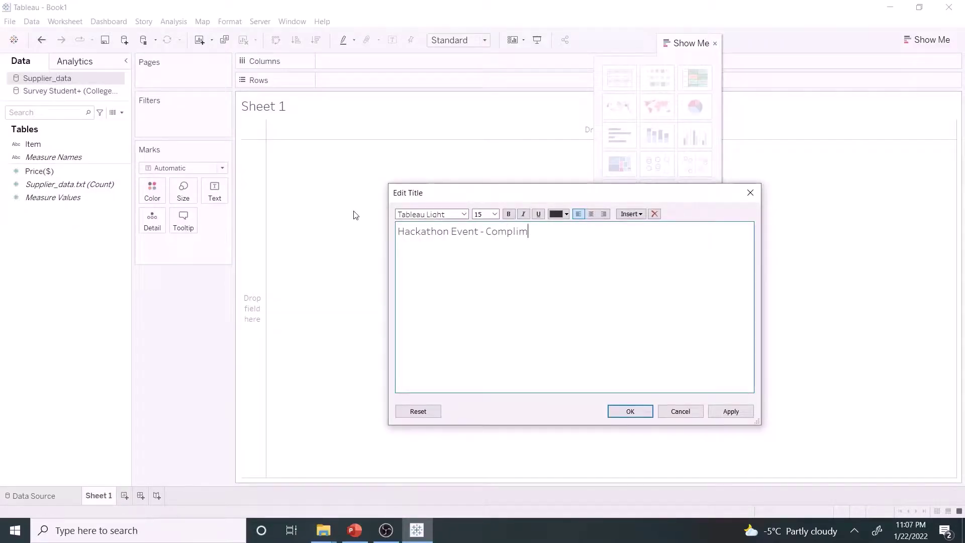
text(entary Items)
drag(590, 231, 397, 231)
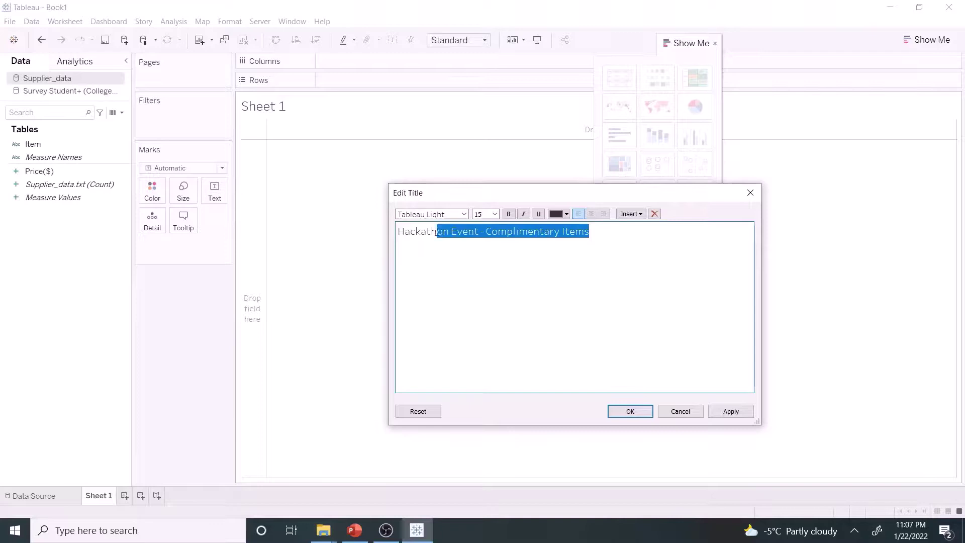
click(509, 213)
click(631, 411)
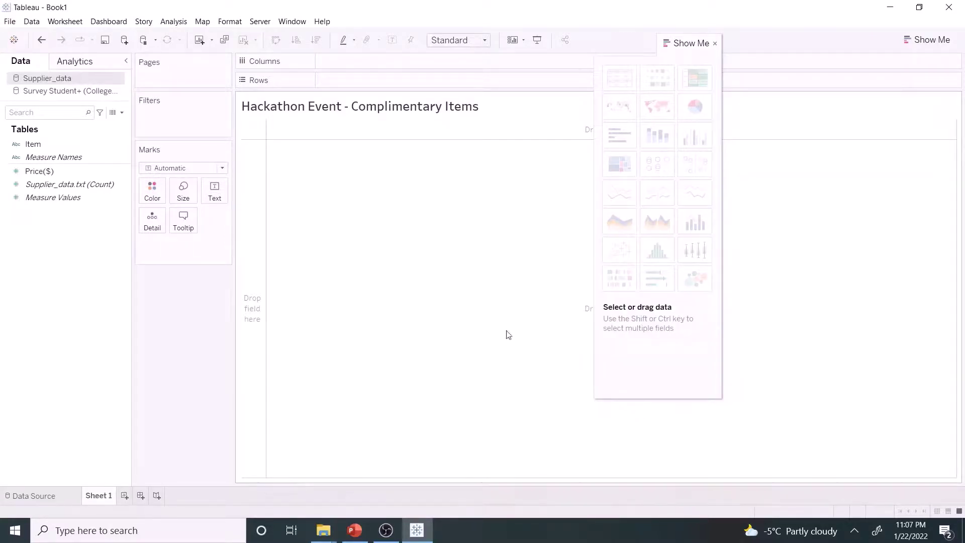
click(117, 94)
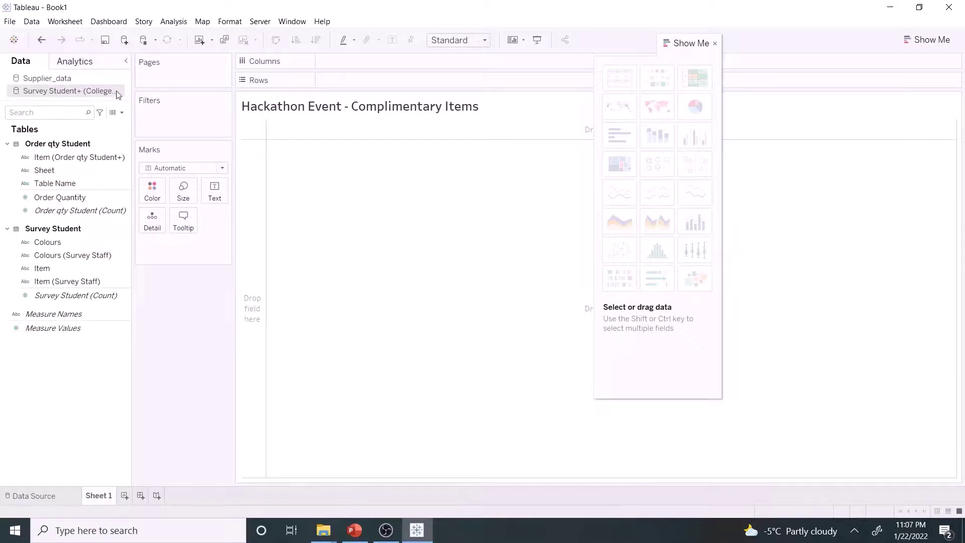
- Show Order Quantity by Item and Colours as a text table
mouse_move(84, 268)
mouse_down()
mouse_move(138, 251)
mouse_move(365, 80)
mouse_up()
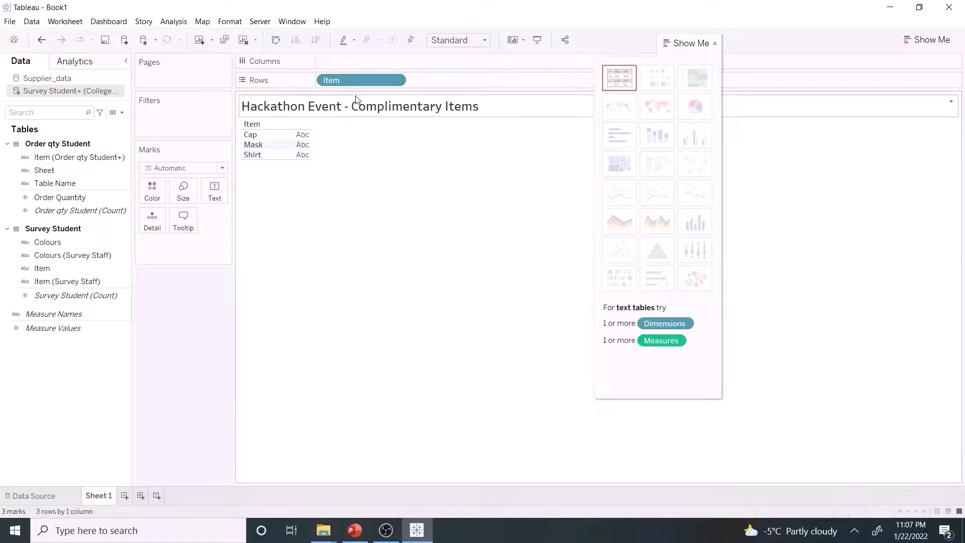
drag(48, 242, 451, 80)
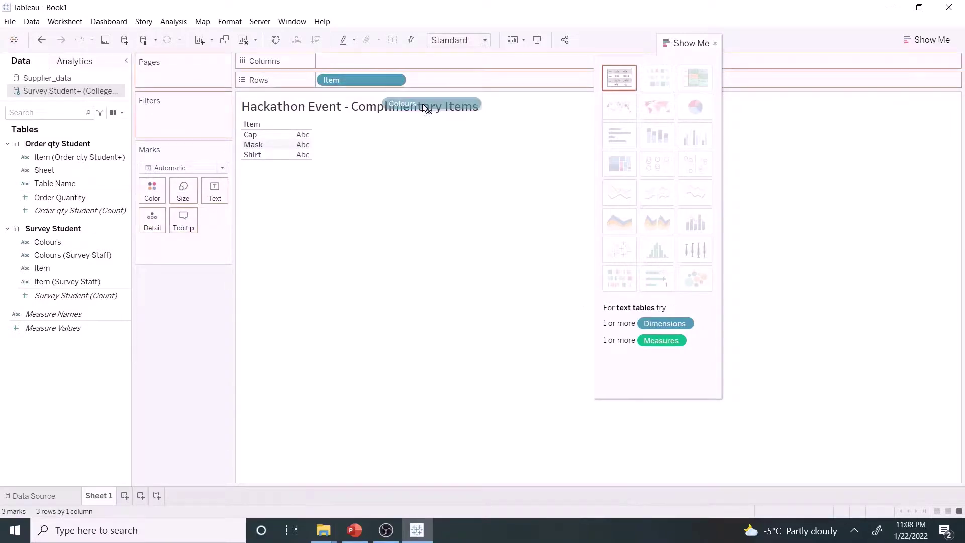
mouse_move(59, 197)
mouse_down()
mouse_move(211, 198)
mouse_move(551, 79)
mouse_up()
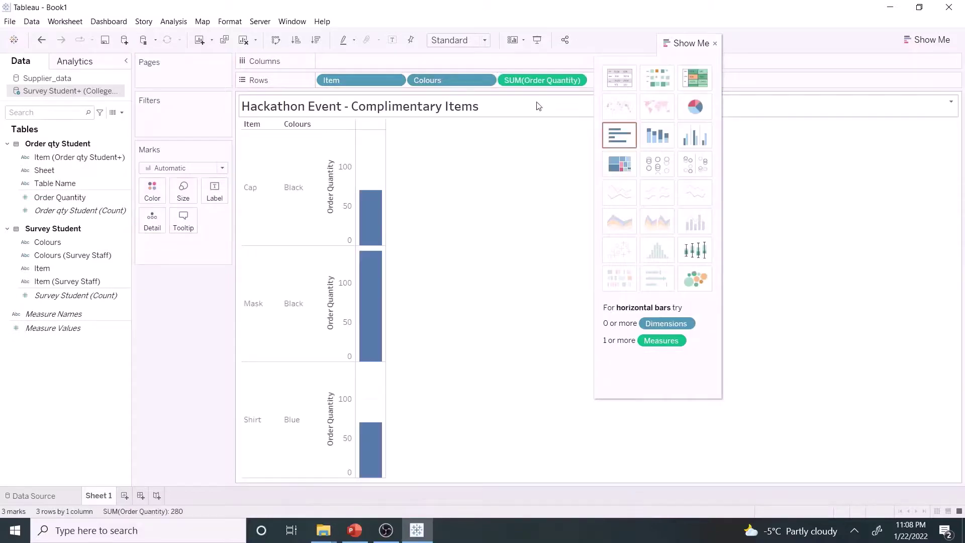
click(621, 80)
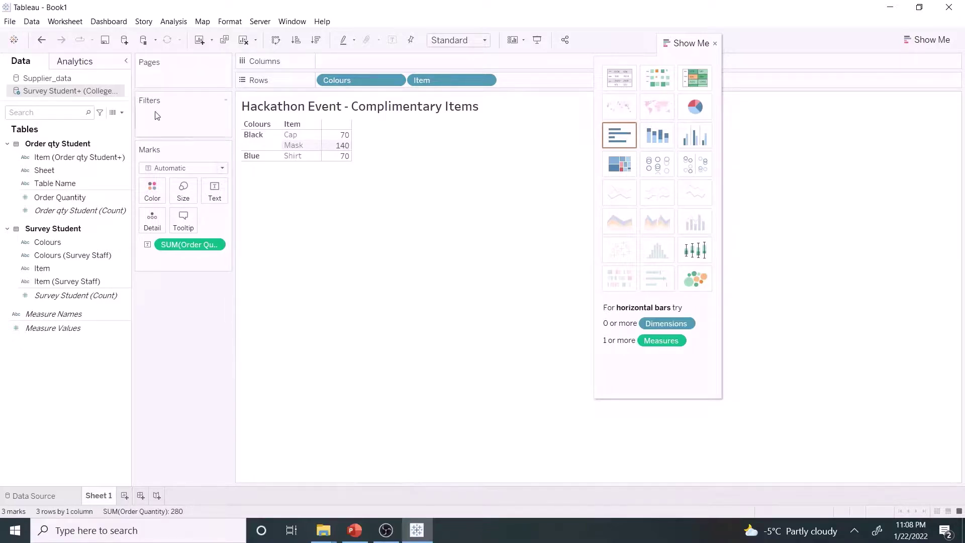
- Add Supplier_data Price($) to the text table and widen columns to show headers
click(71, 80)
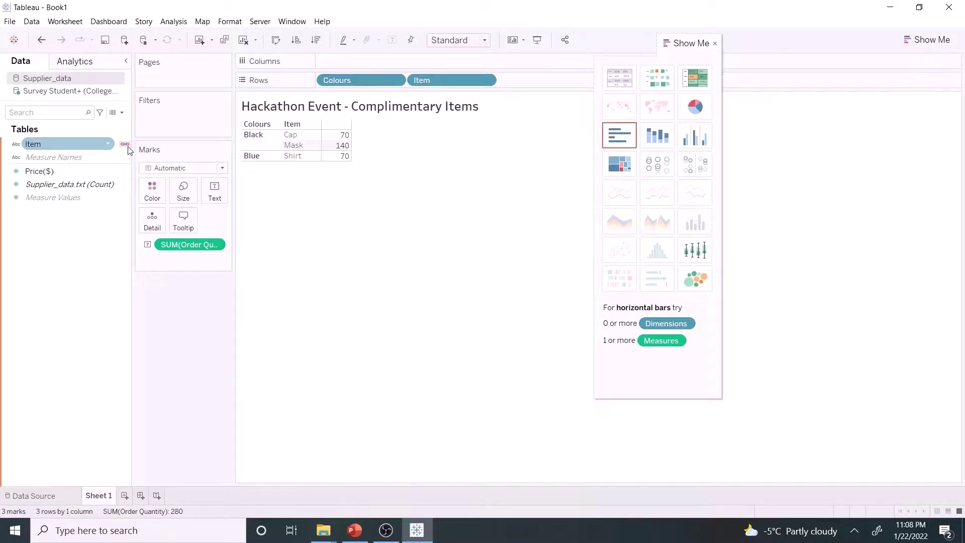
click(75, 172)
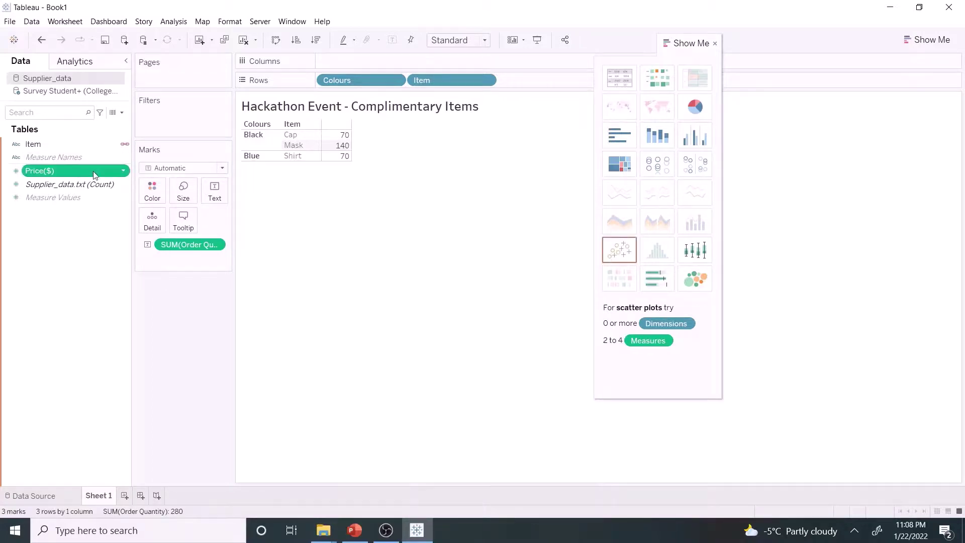
drag(76, 172, 546, 83)
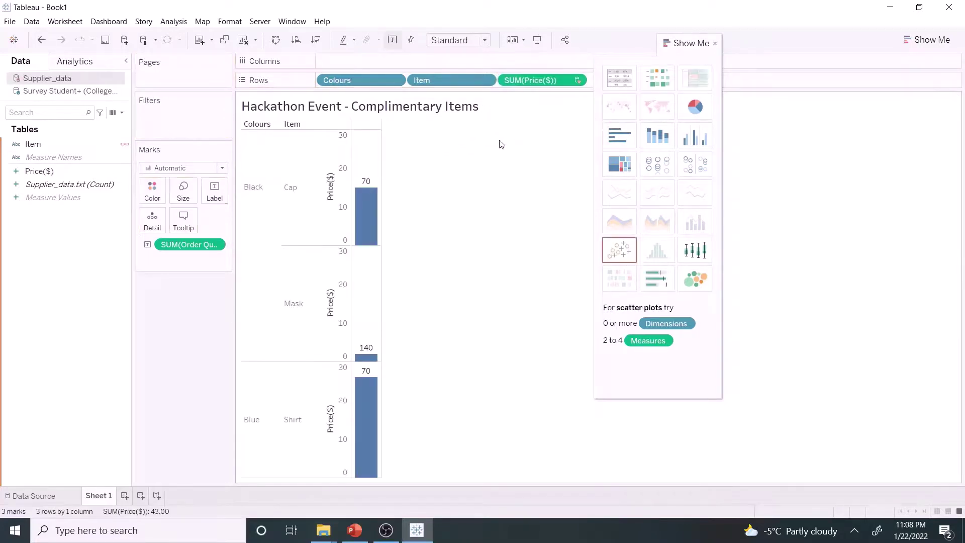
click(619, 78)
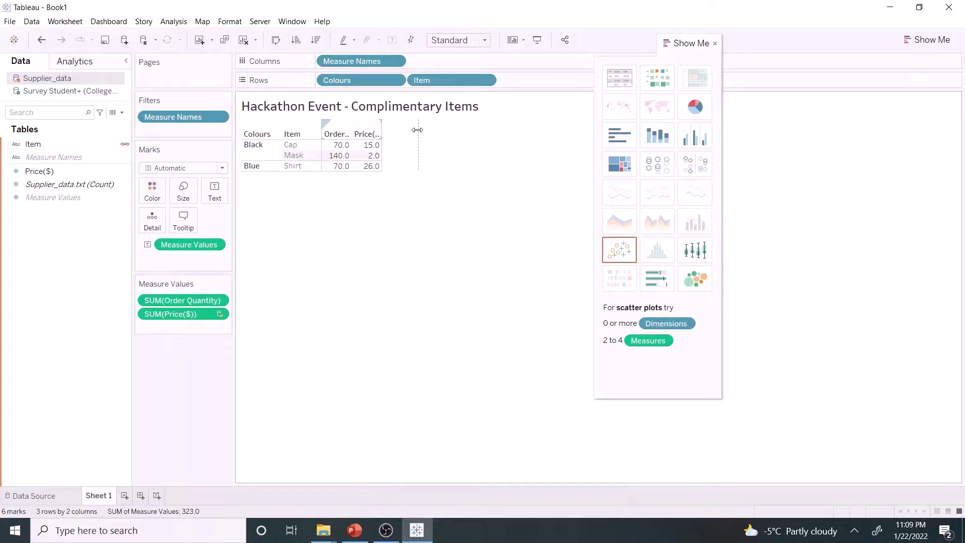
drag(383, 133, 416, 130)
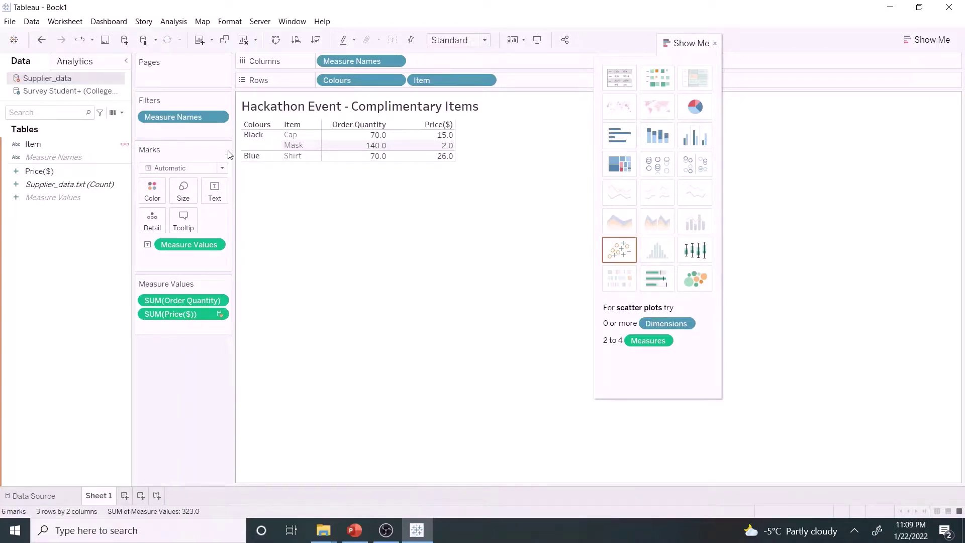
click(174, 21)
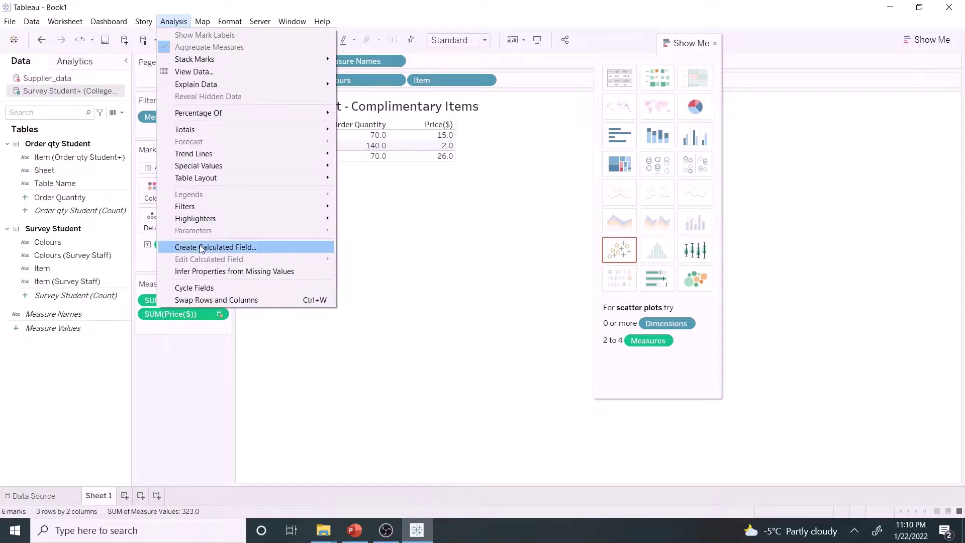
- Create Total Cost ($) = SUM([Order Quantity])*SUM([Price($)]) and add it to the table
click(216, 247)
text(Total)
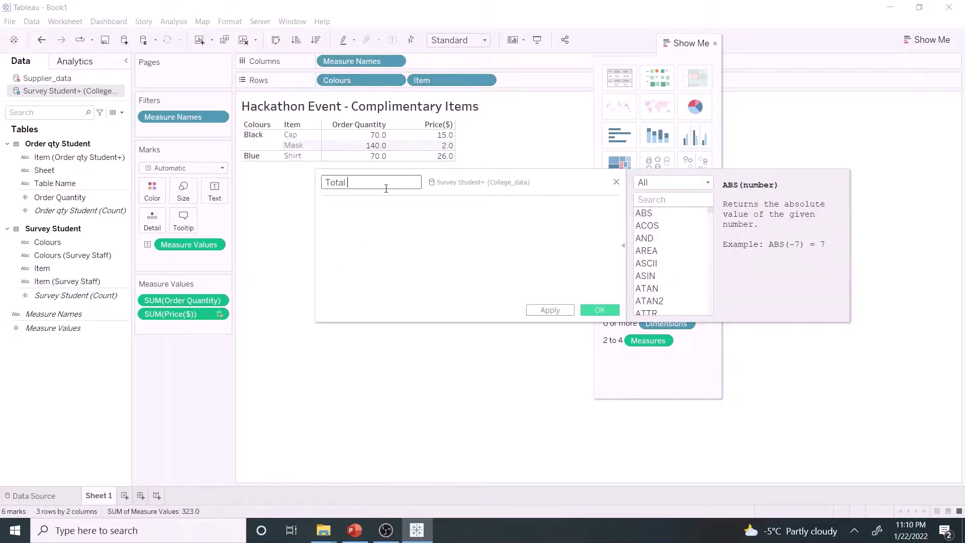
text( Cost ($))
click(371, 217)
text(Sum([o)
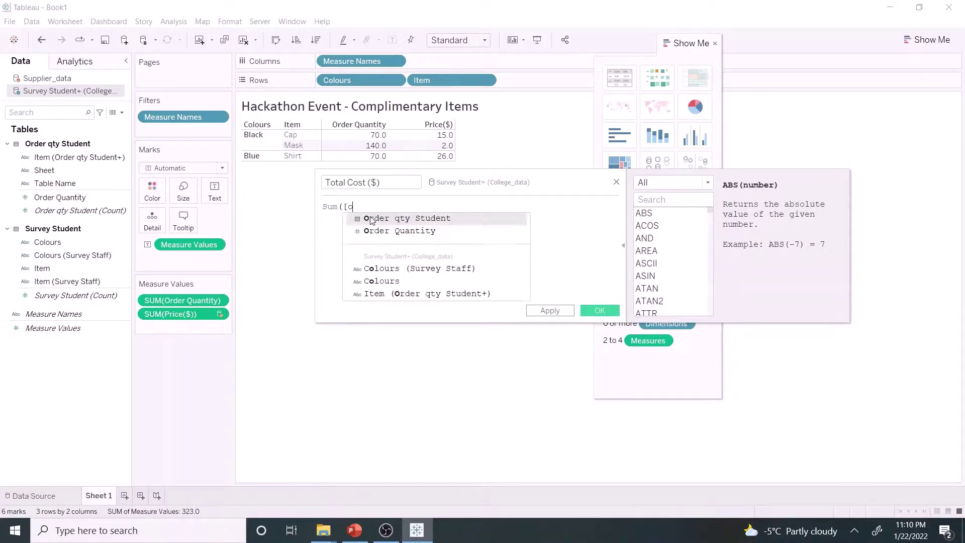
click(396, 234)
text()* )
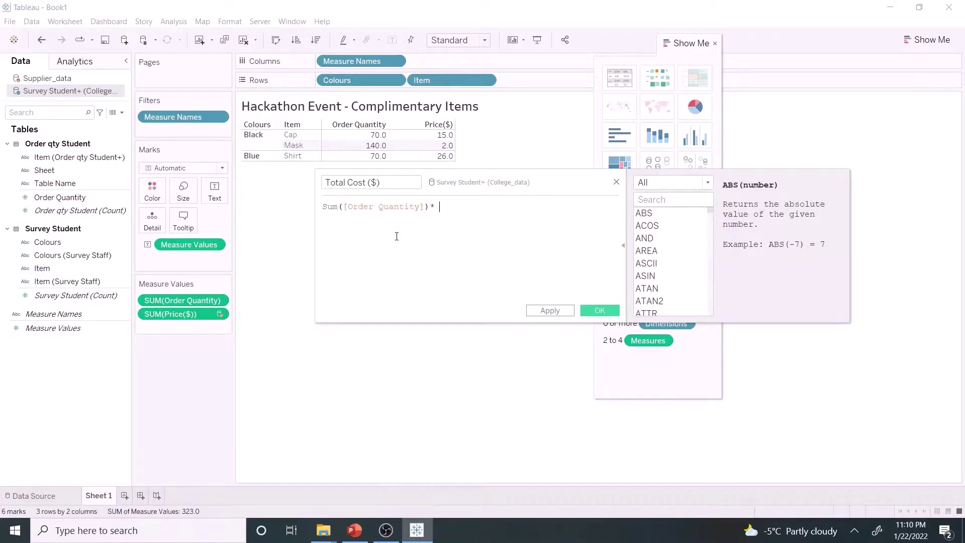
text(Sum([Pr)
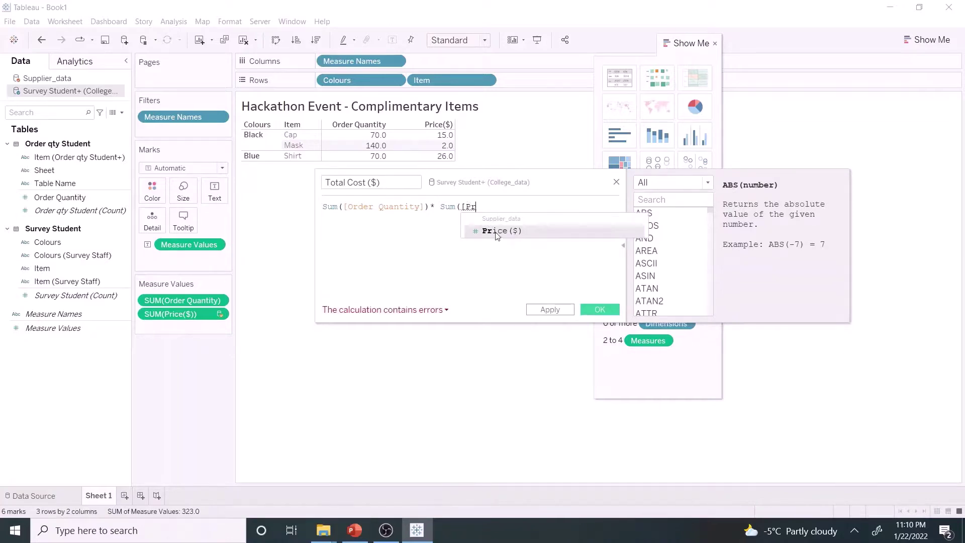
click(501, 230)
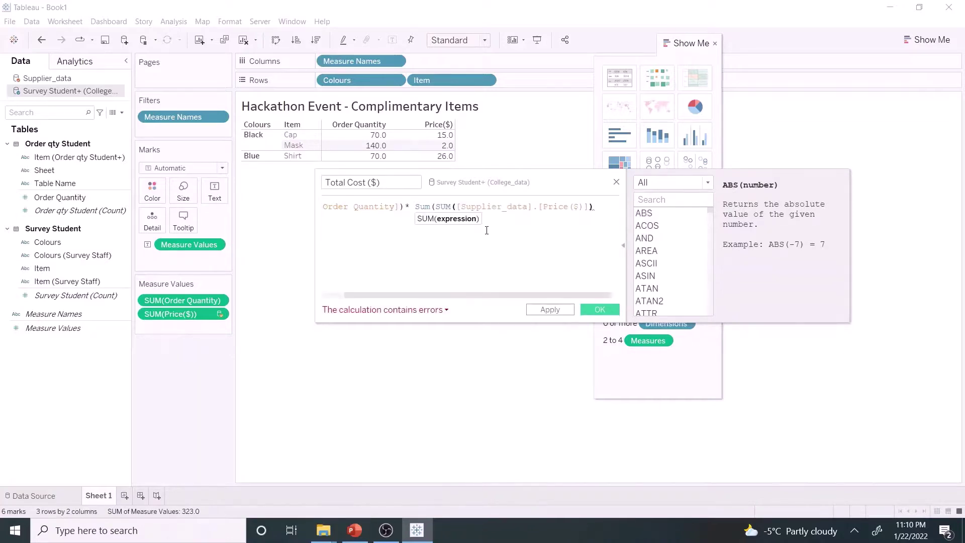
click(434, 207)
key(BackSpace)
key(BackSpace)
key(BackSpace)
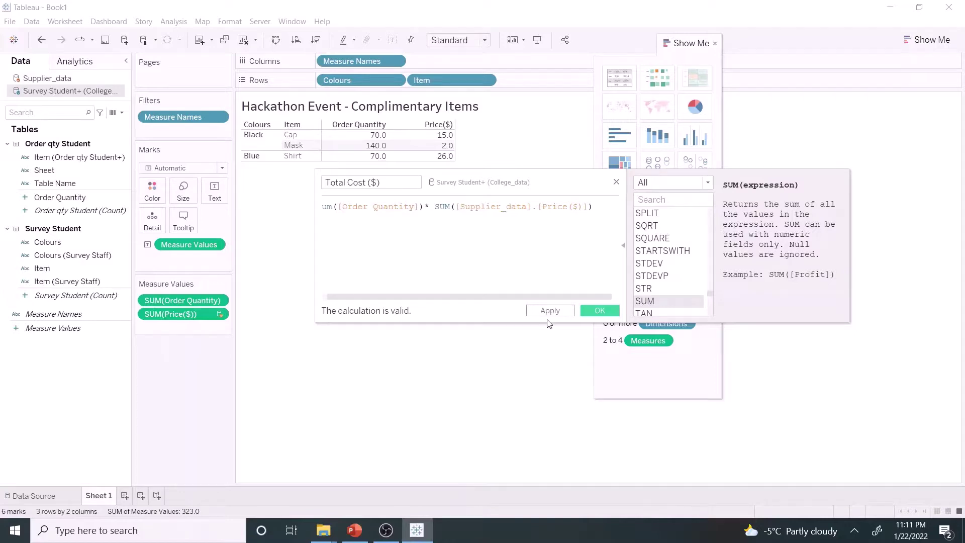
click(596, 314)
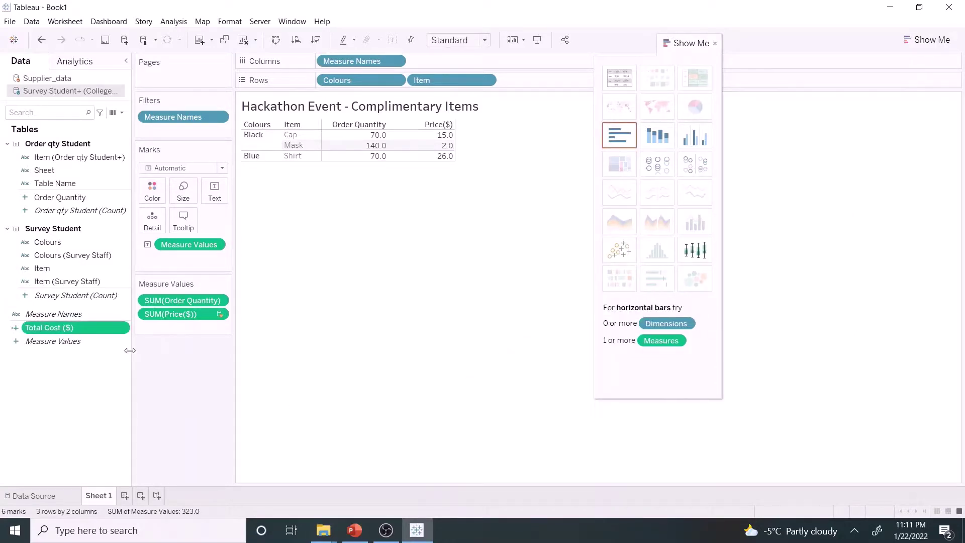
mouse_move(52, 328)
mouse_down()
mouse_move(577, 82)
mouse_move(416, 129)
mouse_up()
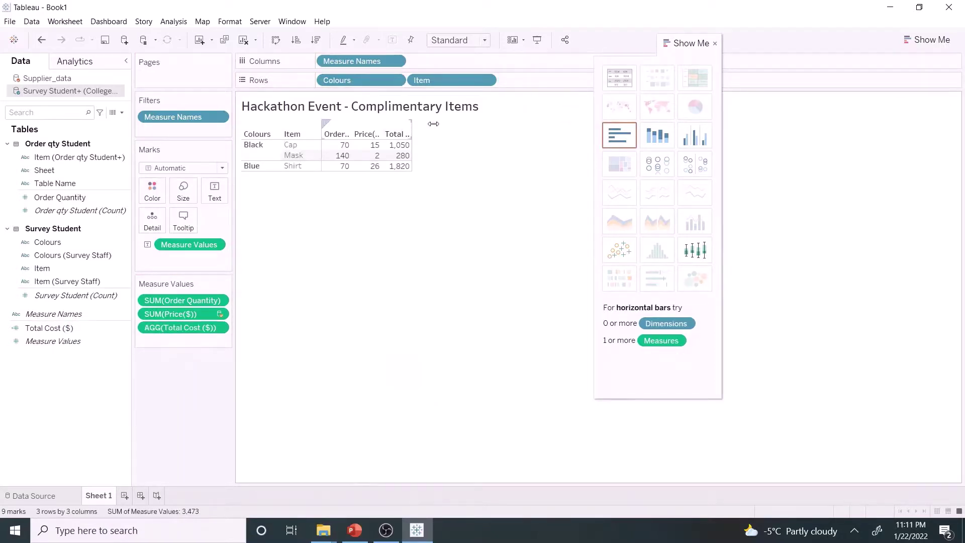
- Choose a larger font size for the Marks card text labels in Edit Label
click(540, 157)
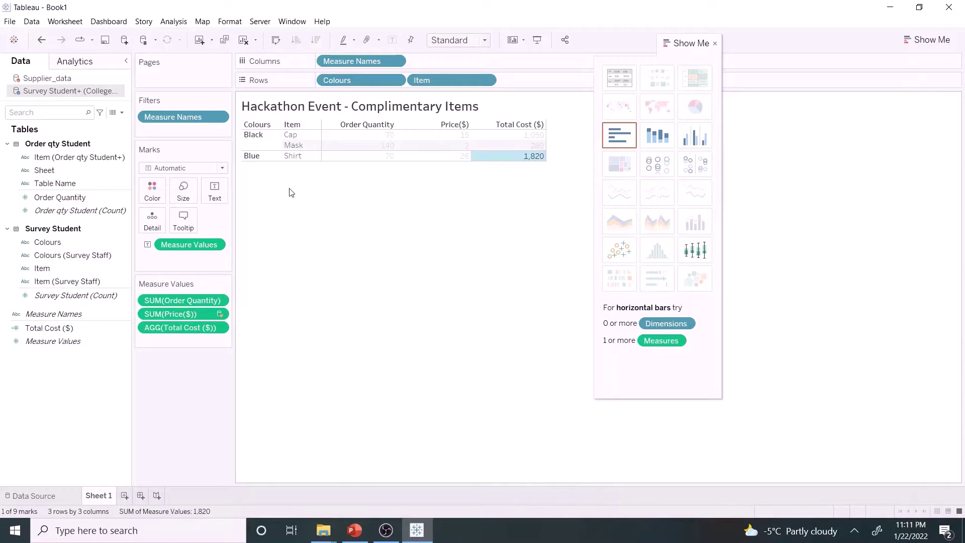
click(214, 190)
click(302, 216)
click(449, 201)
click(433, 248)
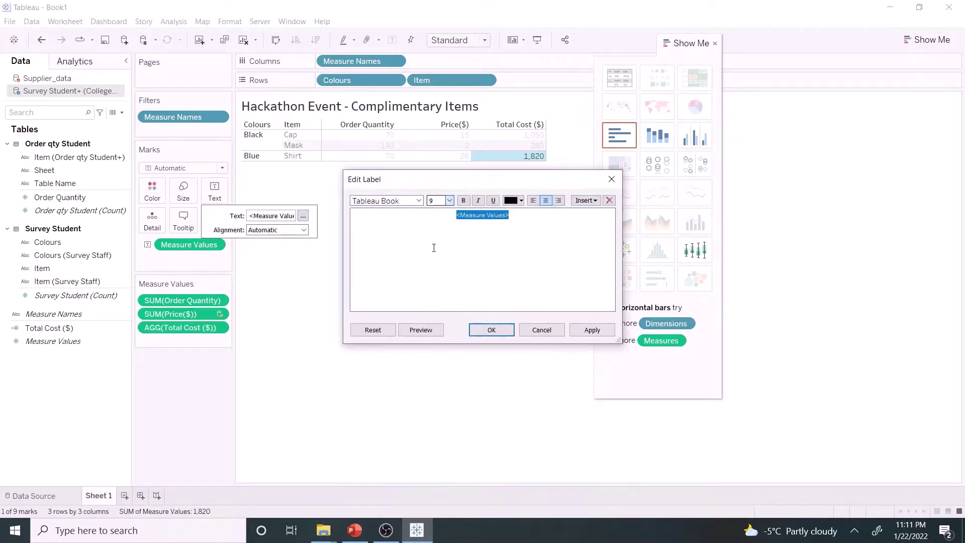